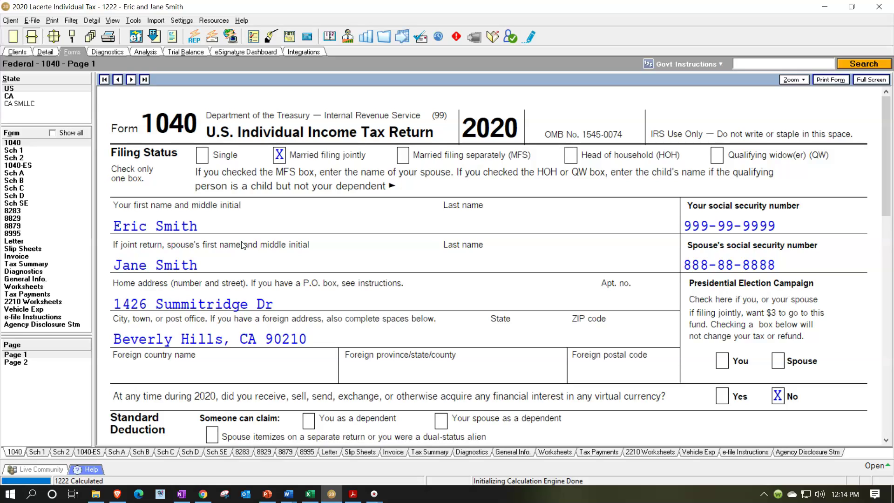
Scroll through the Form 1040 income lines, then show page 2 with 15,687 total tax and 8,000 withheld
{"action": "left_click", "coordinate": [234, 247]}
{"action": "scroll", "coordinate": [233, 247], "scroll_direction": "down", "scroll_amount": 10}
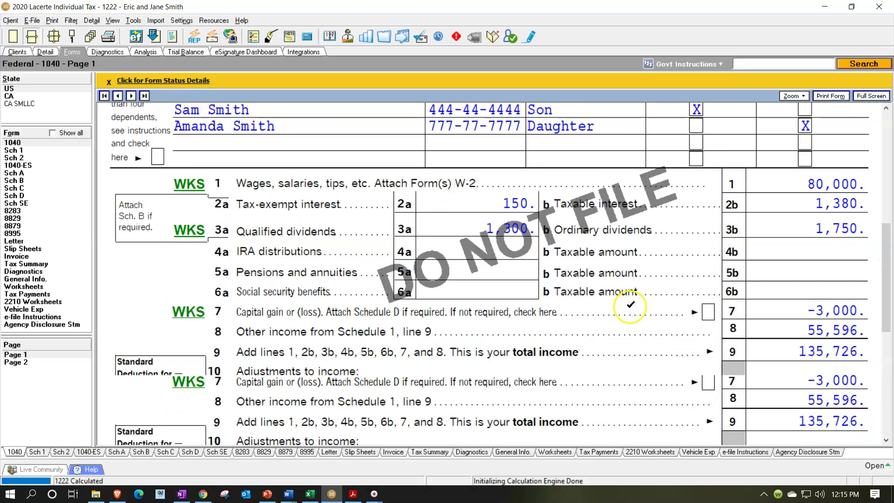
{"action": "scroll", "coordinate": [629, 303], "scroll_direction": "down", "scroll_amount": 5}
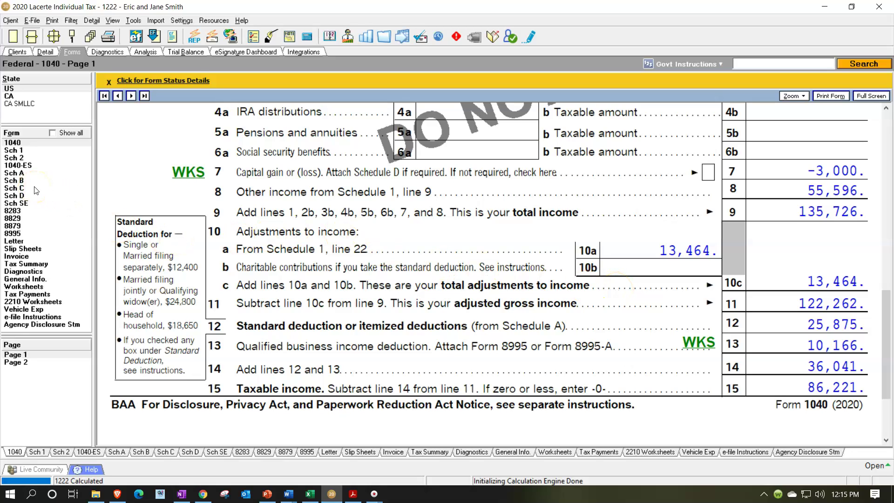
{"action": "left_click", "coordinate": [39, 363]}
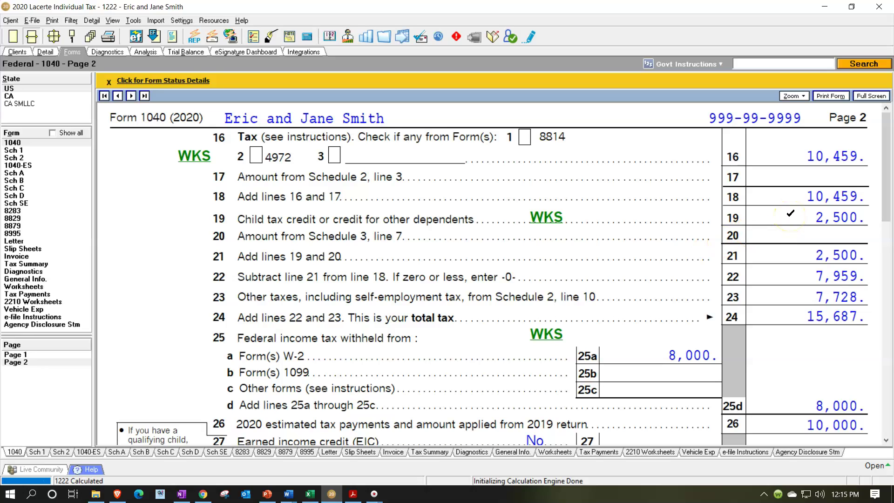
Go back to Form 1040 page 1 and scroll to the son and daughter in the Dependents section
{"action": "left_click", "coordinate": [27, 356]}
{"action": "scroll", "coordinate": [422, 299], "scroll_direction": "down", "scroll_amount": 5}
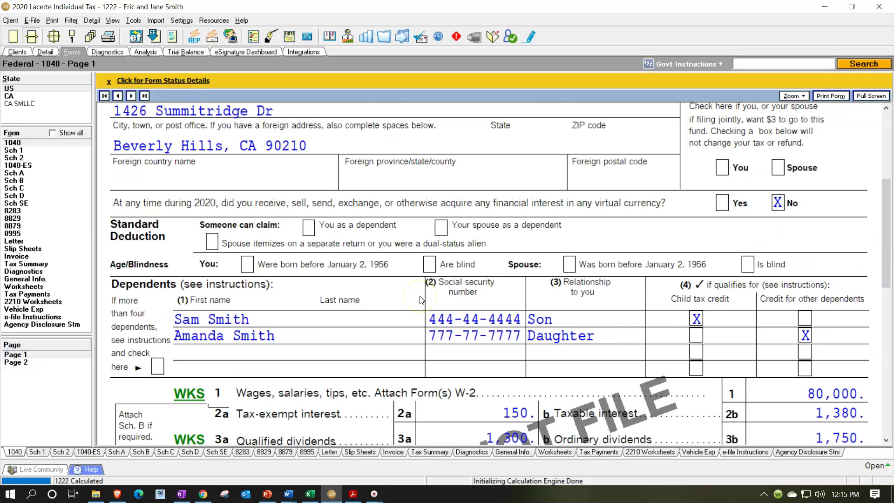
{"action": "scroll", "coordinate": [421, 300], "scroll_direction": "down", "scroll_amount": 2}
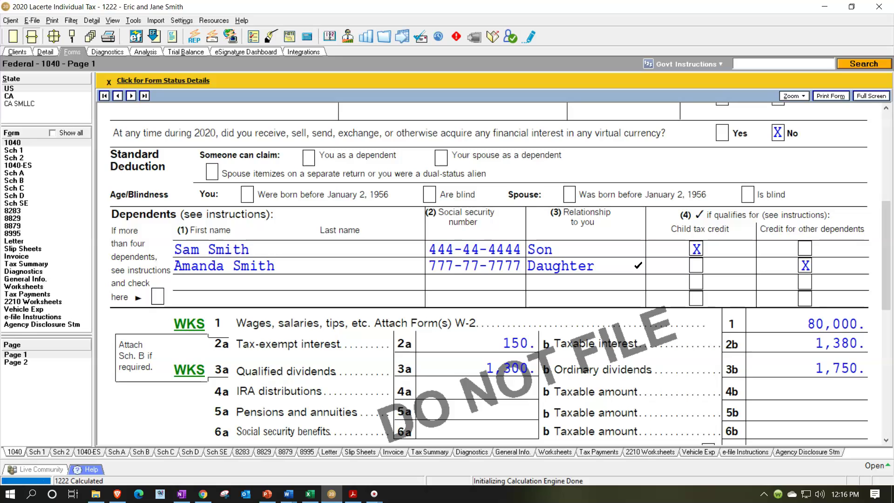
{"action": "left_click", "coordinate": [354, 496]}
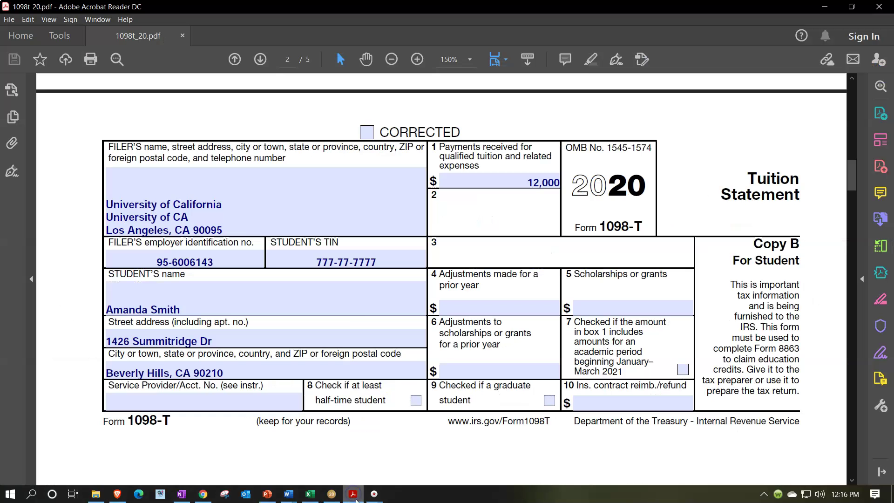
{"action": "left_click", "coordinate": [365, 322]}
{"action": "left_click", "coordinate": [488, 186]}
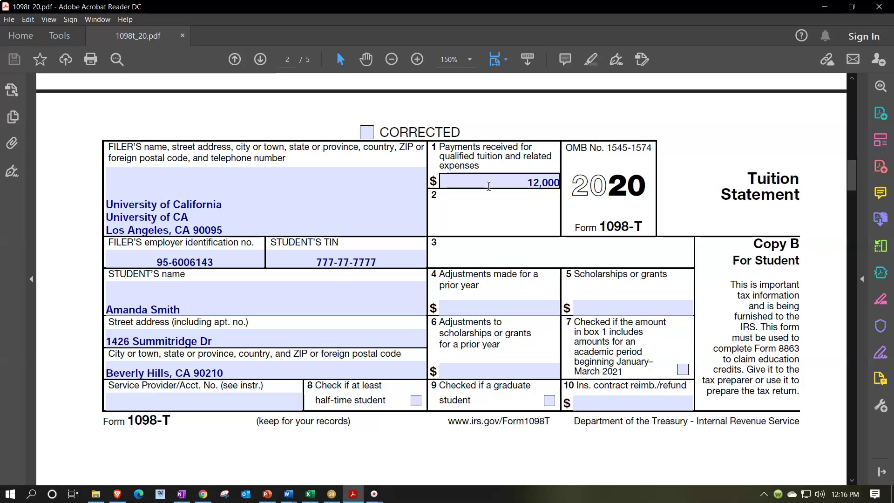
{"action": "key", "text": "Return"}
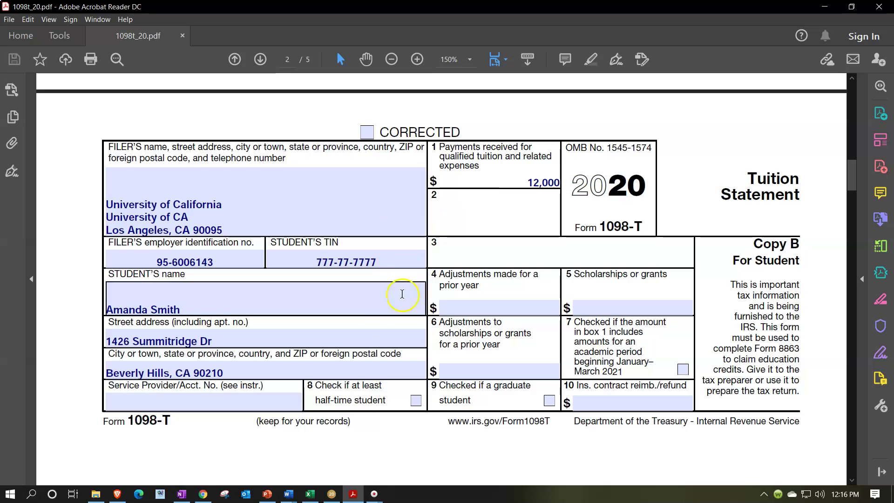
Open the 38.1 Education Credits screen and select the daughter as the qualifying student
{"action": "left_click", "coordinate": [332, 493]}
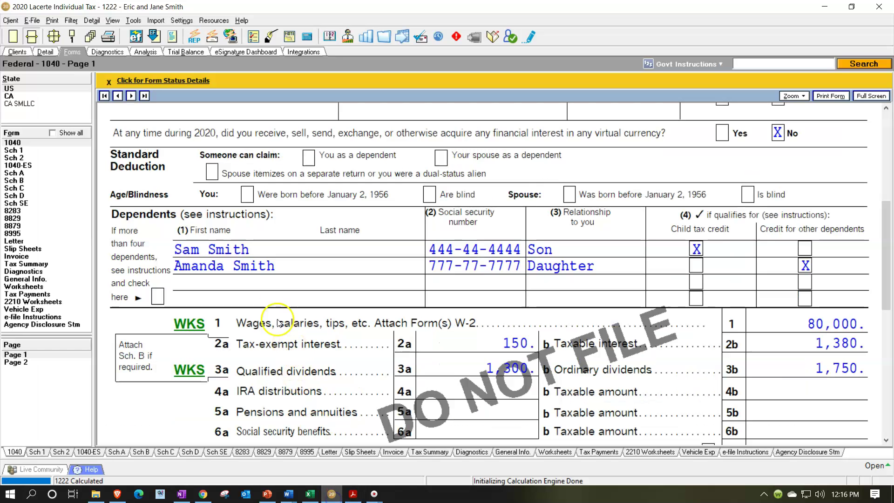
{"action": "key", "text": "ctrl+d"}
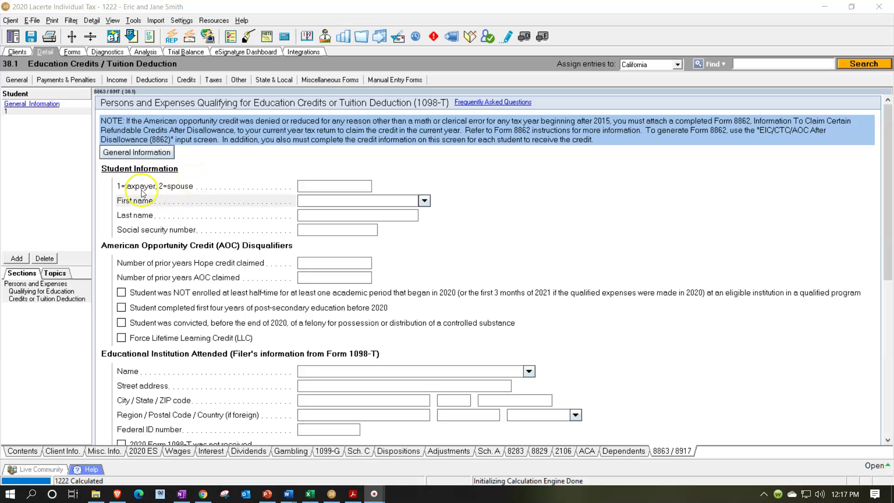
{"action": "left_click", "coordinate": [424, 200]}
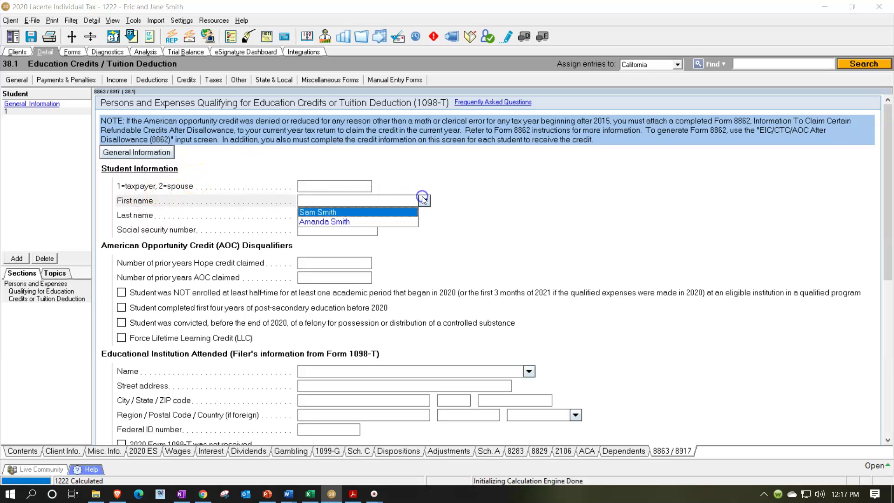
{"action": "left_click", "coordinate": [326, 221]}
Review the prior Hope credit and AOC claimed entries, then scroll to the institution section
{"action": "key", "text": "Tab"}
{"action": "key", "text": "Tab"}
{"action": "key", "text": "Tab"}
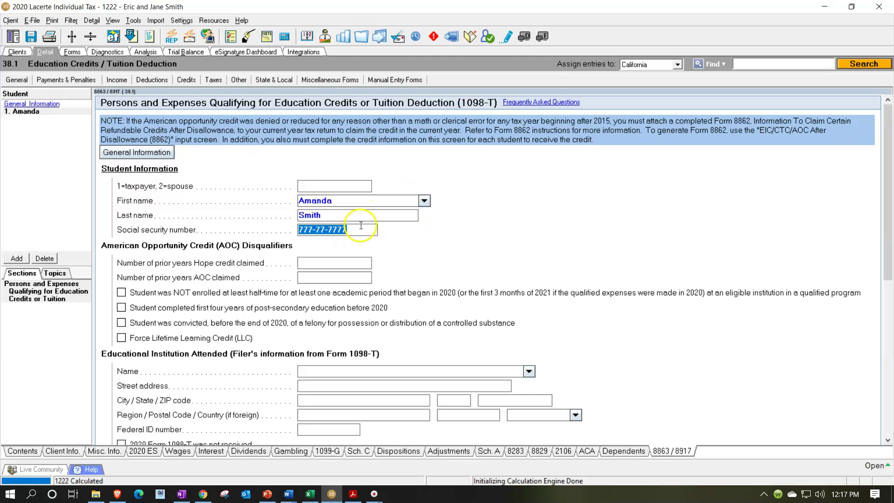
{"action": "key", "text": "Tab"}
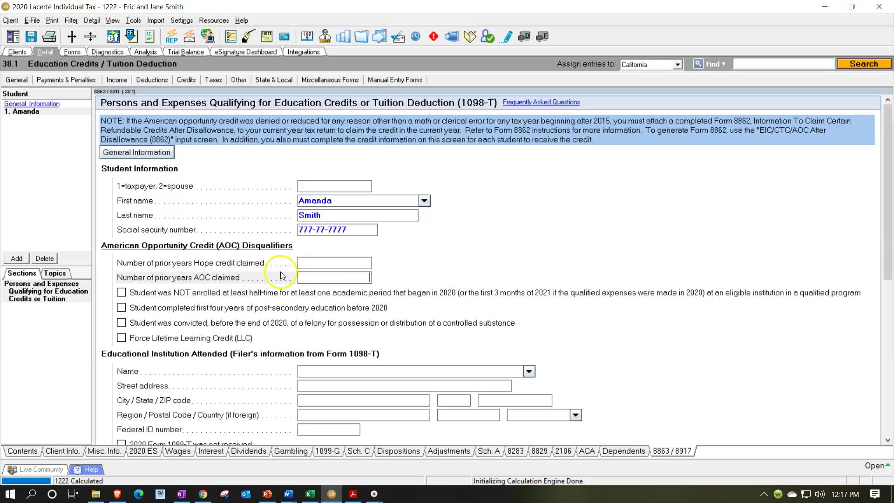
{"action": "left_click", "coordinate": [311, 263]}
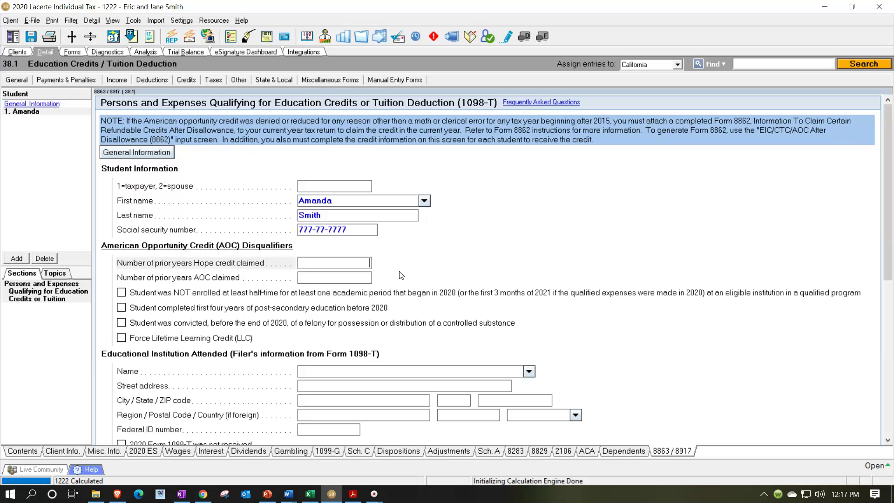
{"action": "left_click", "coordinate": [419, 267]}
{"action": "scroll", "coordinate": [422, 273], "scroll_direction": "down", "scroll_amount": 3}
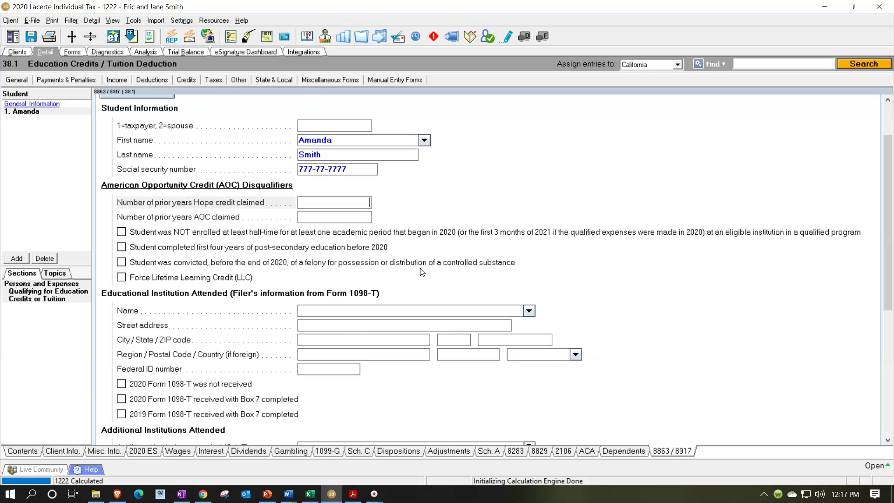
{"action": "scroll", "coordinate": [422, 272], "scroll_direction": "down", "scroll_amount": 1}
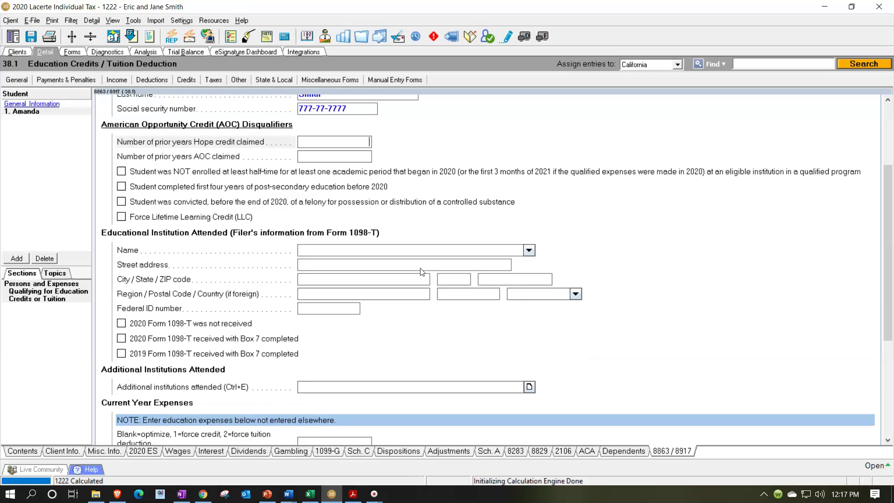
{"action": "scroll", "coordinate": [422, 272], "scroll_direction": "down", "scroll_amount": 1}
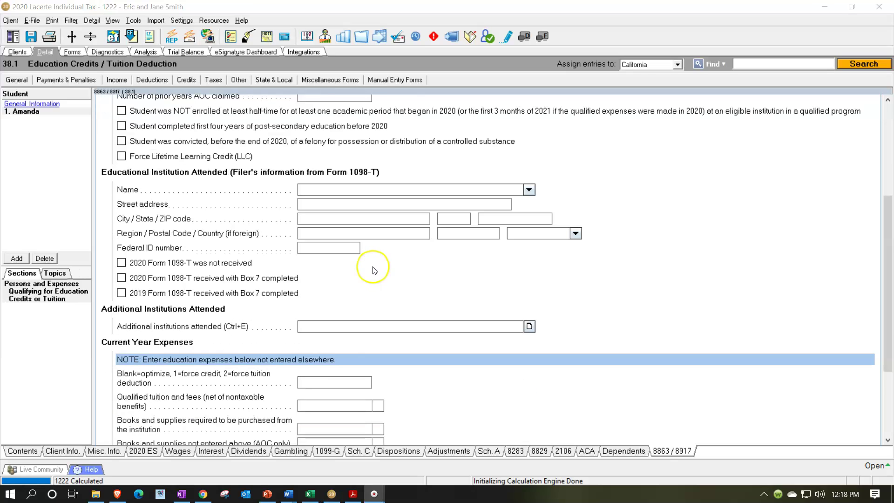
Copy 'University of California' from the 1098-T into the institution name
{"action": "left_click", "coordinate": [353, 493]}
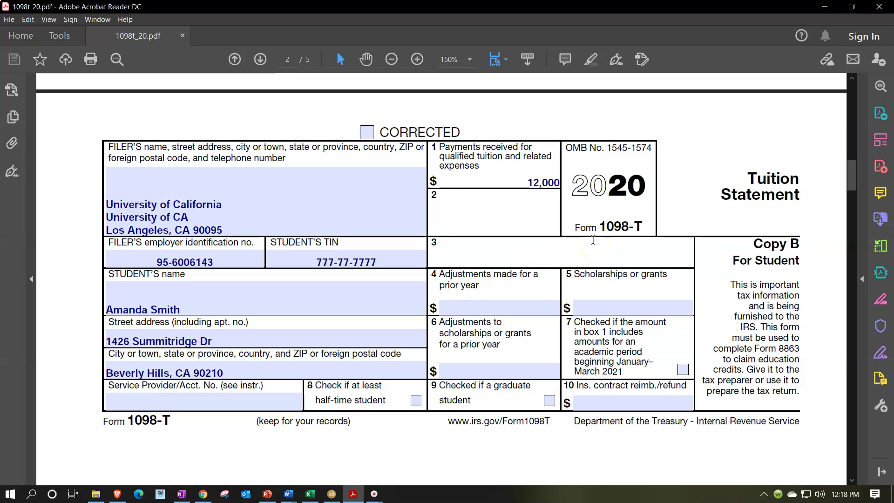
{"action": "left_click", "coordinate": [536, 223]}
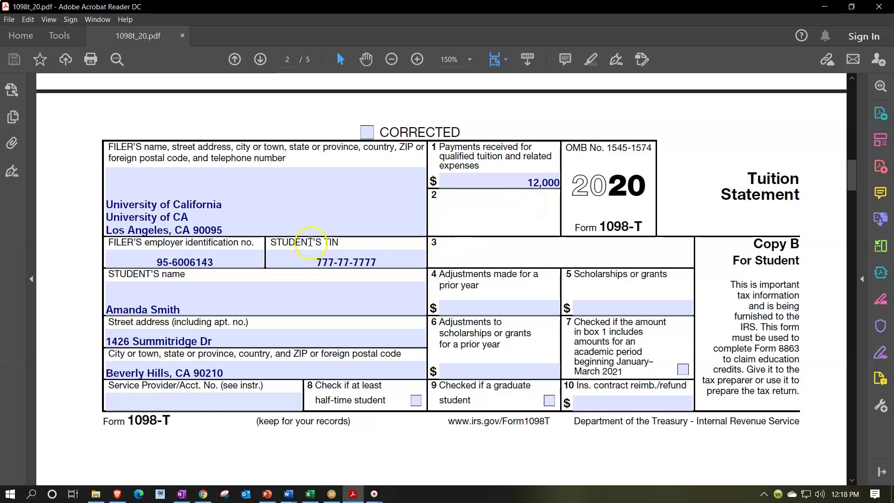
{"action": "left_click_drag", "start_coordinate": [235, 203], "coordinate": [94, 203]}
{"action": "key", "text": "ctrl+c"}
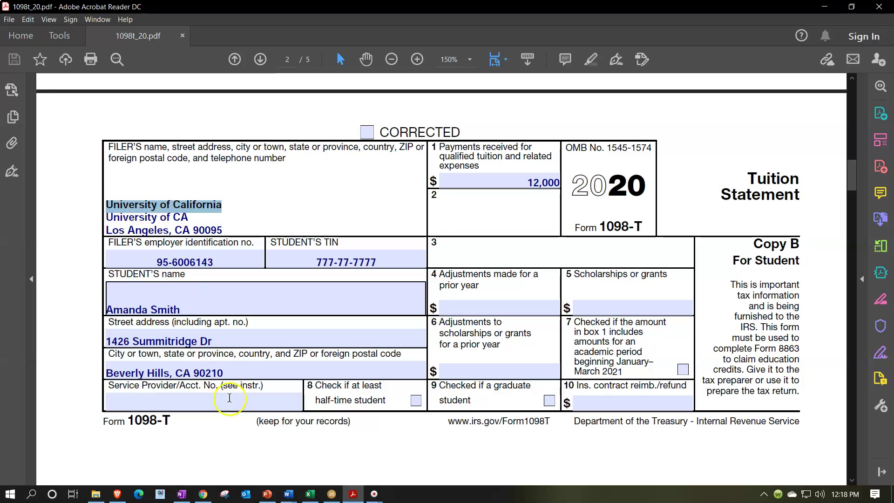
{"action": "left_click", "coordinate": [331, 494]}
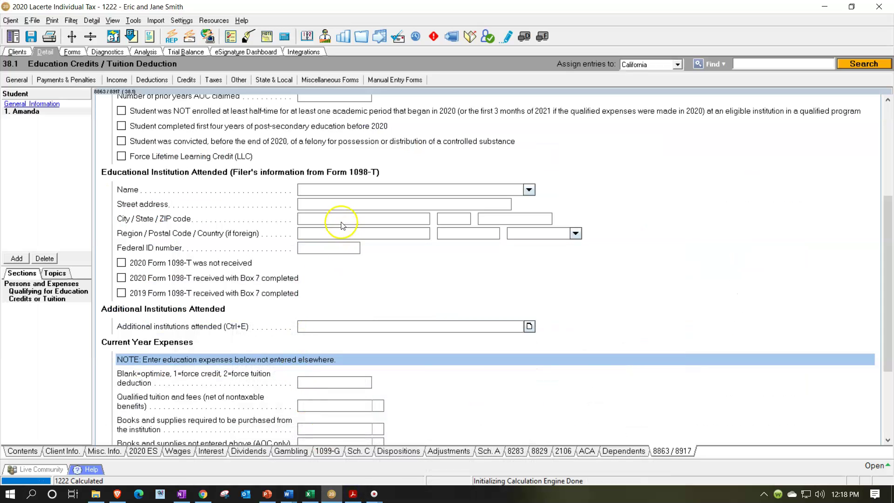
{"action": "left_click", "coordinate": [325, 190]}
{"action": "key", "text": "ctrl+v"}
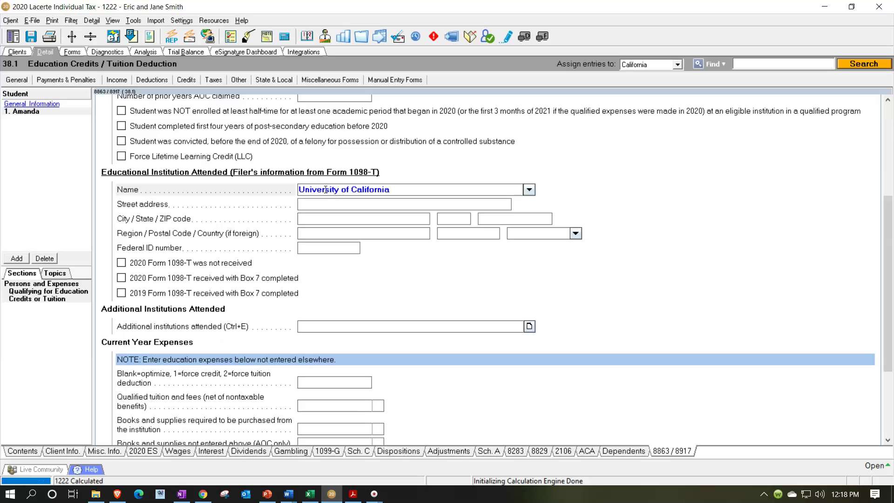
Enter 'University of CA' from the 1098-T as the institution's street address
{"action": "left_click", "coordinate": [329, 203]}
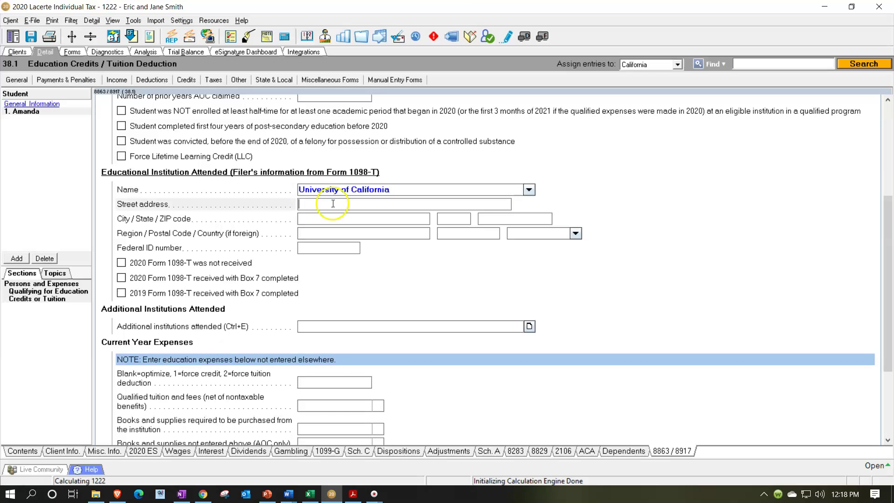
{"action": "left_click", "coordinate": [352, 495]}
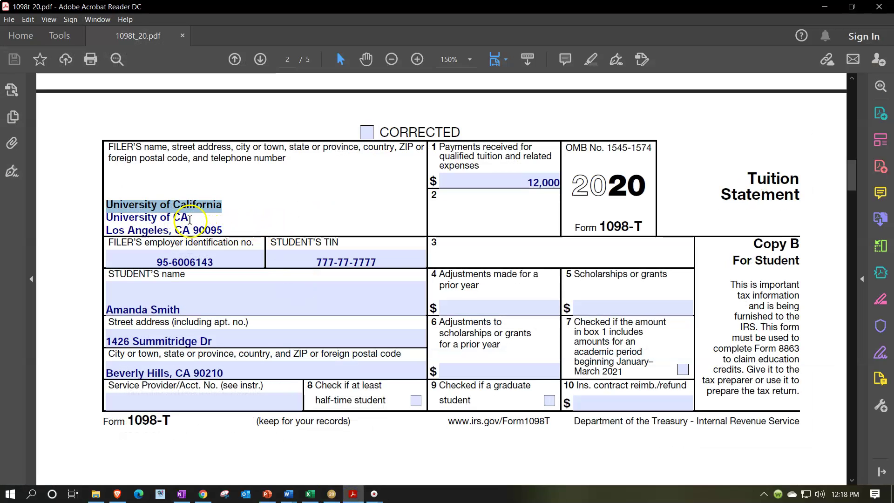
{"action": "left_click_drag", "start_coordinate": [190, 219], "coordinate": [106, 217]}
{"action": "key", "text": "ctrl+c"}
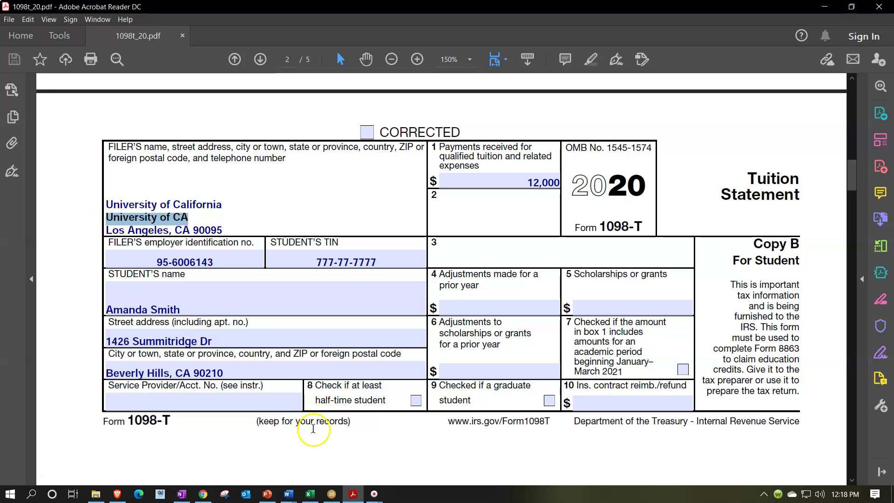
{"action": "left_click", "coordinate": [353, 492]}
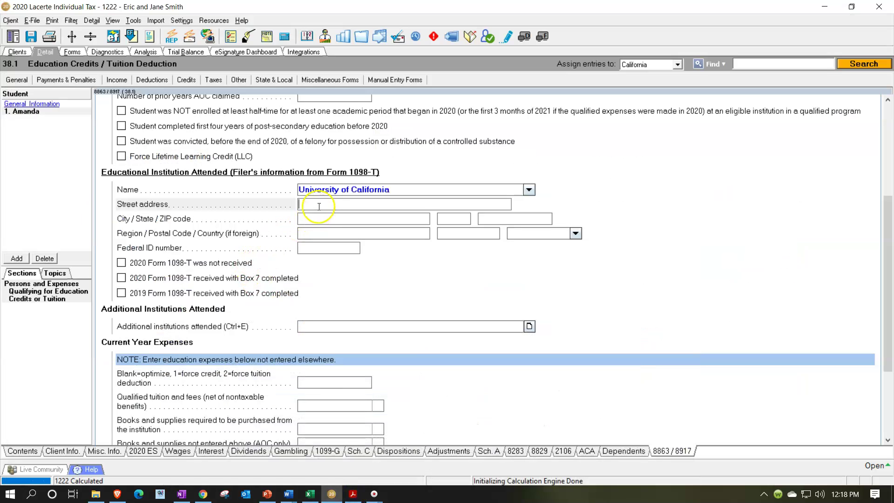
{"action": "key", "text": "ctrl+v"}
Enter the institution's city, state and ZIP as Los Angeles, CA 90095
{"action": "left_click", "coordinate": [317, 218]}
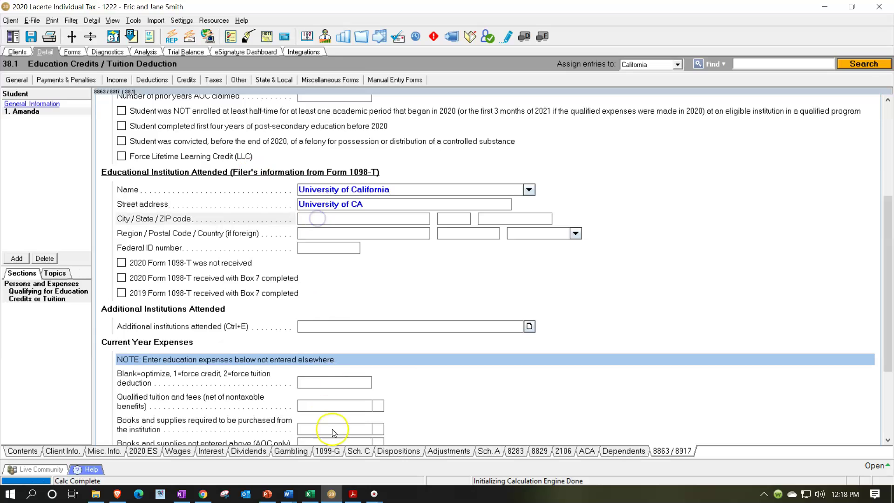
{"action": "left_click", "coordinate": [353, 493]}
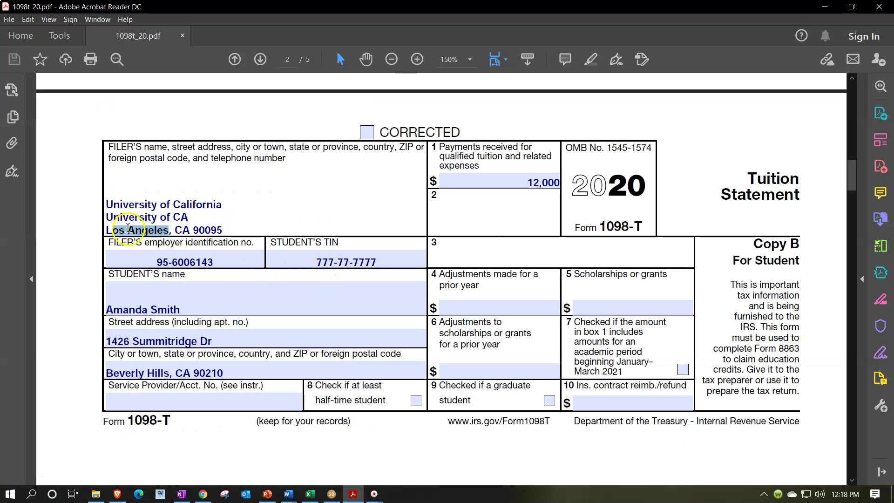
{"action": "left_click_drag", "start_coordinate": [109, 226], "coordinate": [81, 230]}
{"action": "key", "text": "ctrl+c"}
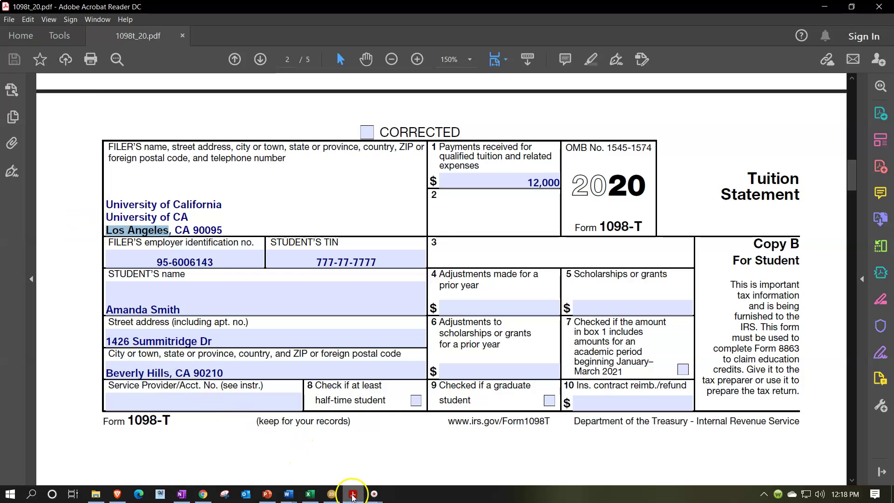
{"action": "left_click", "coordinate": [331, 494]}
{"action": "key", "text": "ctrl+v"}
{"action": "key", "text": "Tab"}
{"action": "type", "text": "CA"}
{"action": "key", "text": "Tab"}
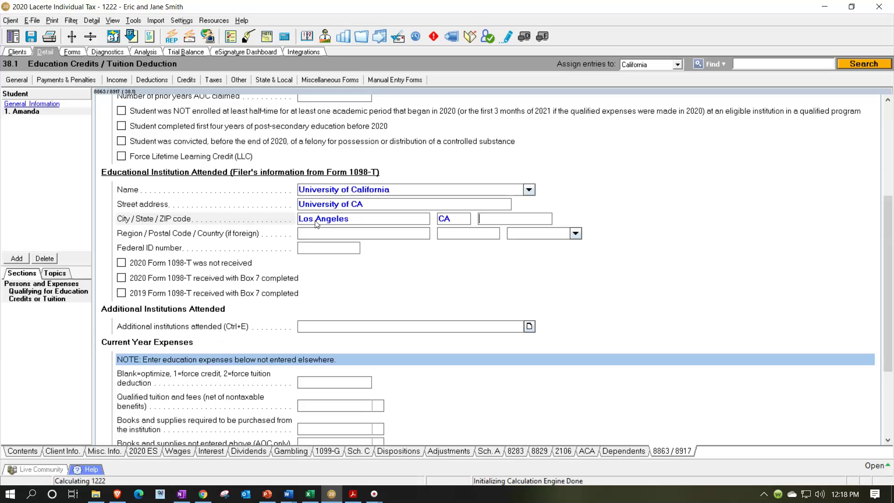
{"action": "left_click", "coordinate": [354, 495]}
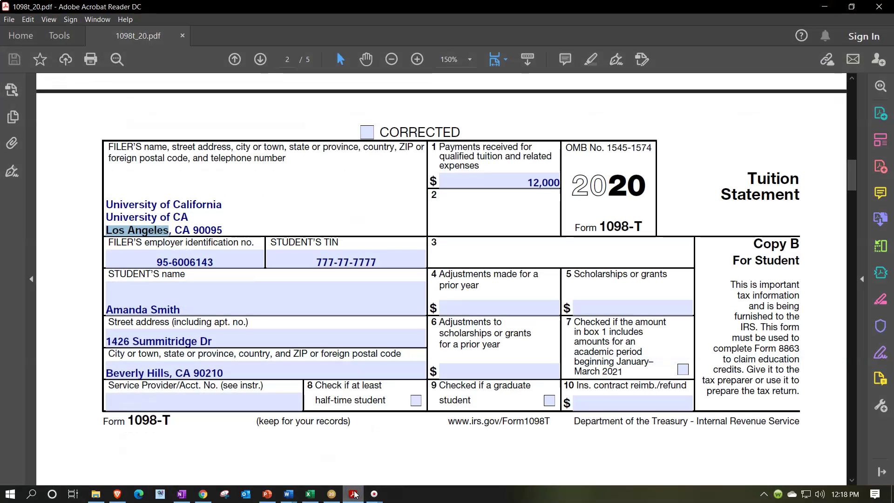
{"action": "left_click", "coordinate": [354, 495]}
{"action": "type", "text": "90095"}
{"action": "key", "text": "Tab"}
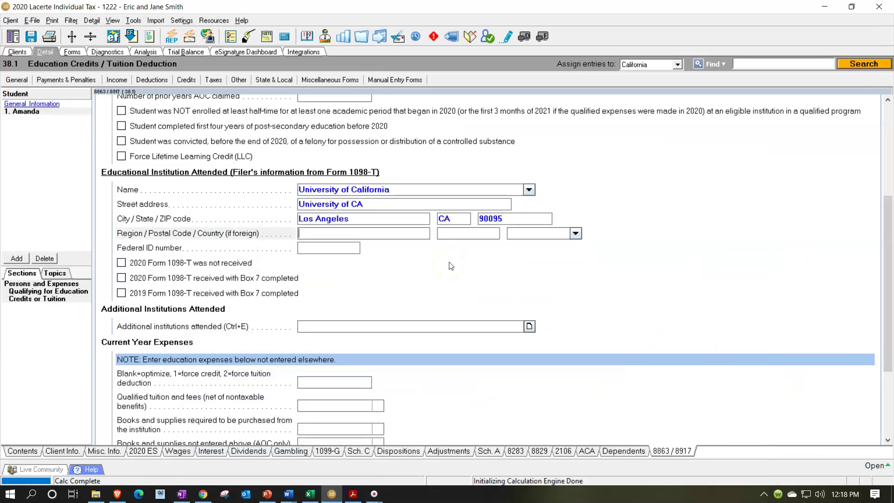
Copy the filer's federal ID number from the 1098-T into the Federal ID field
{"action": "left_click", "coordinate": [353, 495]}
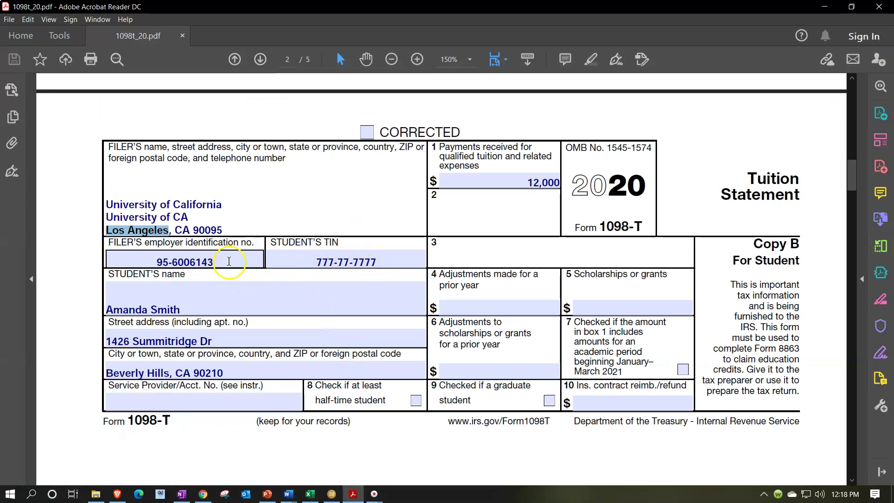
{"action": "left_click_drag", "start_coordinate": [215, 263], "coordinate": [148, 276]}
{"action": "key", "text": "ctrl+c"}
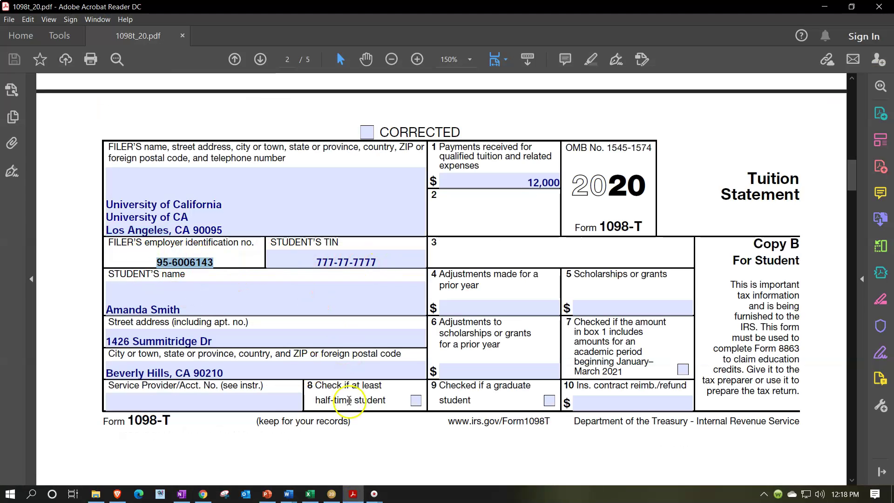
{"action": "left_click", "coordinate": [331, 494]}
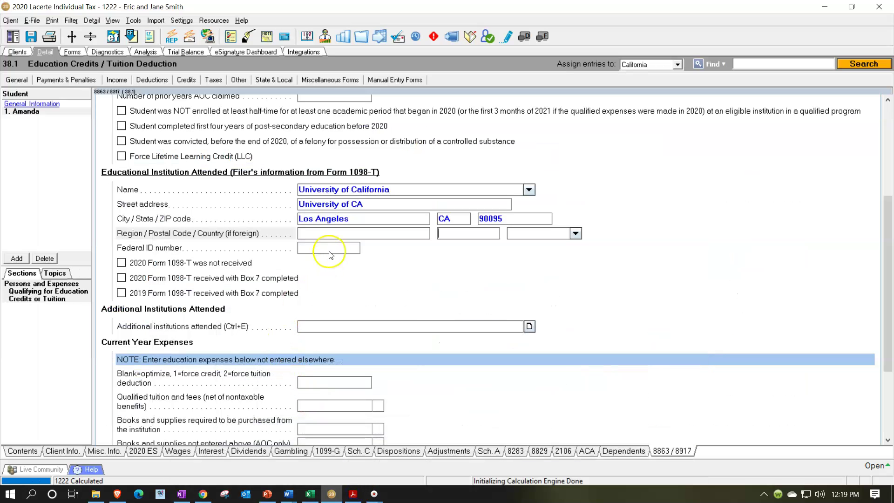
{"action": "left_click", "coordinate": [324, 247]}
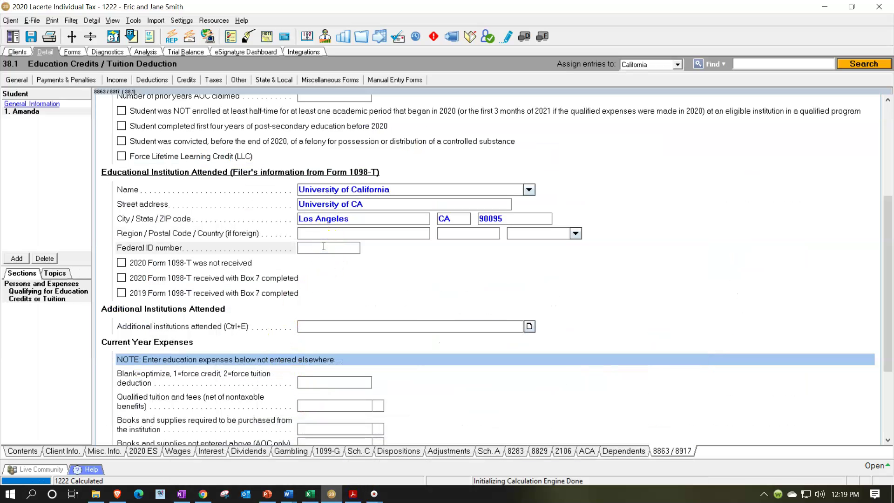
{"action": "key", "text": "ctrl+v"}
Enter 12,000 from 1098-T box 1 as qualified tuition and fees
{"action": "scroll", "coordinate": [333, 303], "scroll_direction": "down", "scroll_amount": 2}
{"action": "left_click", "coordinate": [333, 345]}
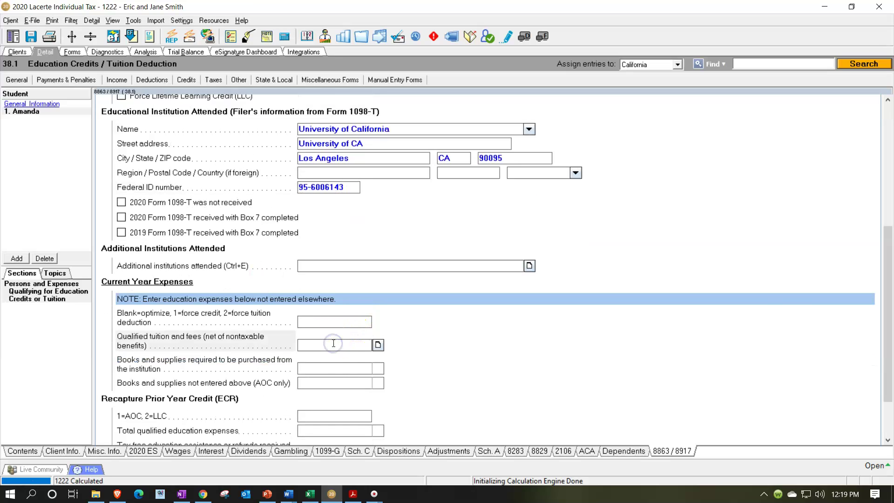
{"action": "left_click", "coordinate": [353, 494]}
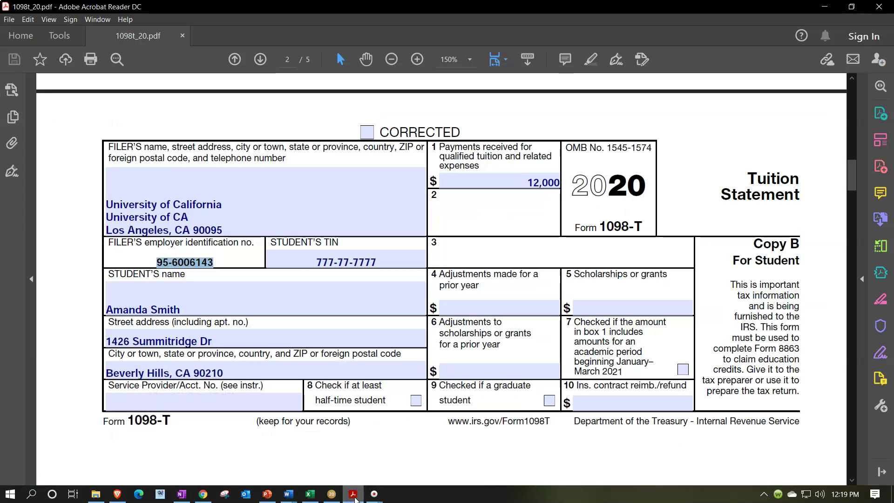
{"action": "left_click", "coordinate": [353, 494]}
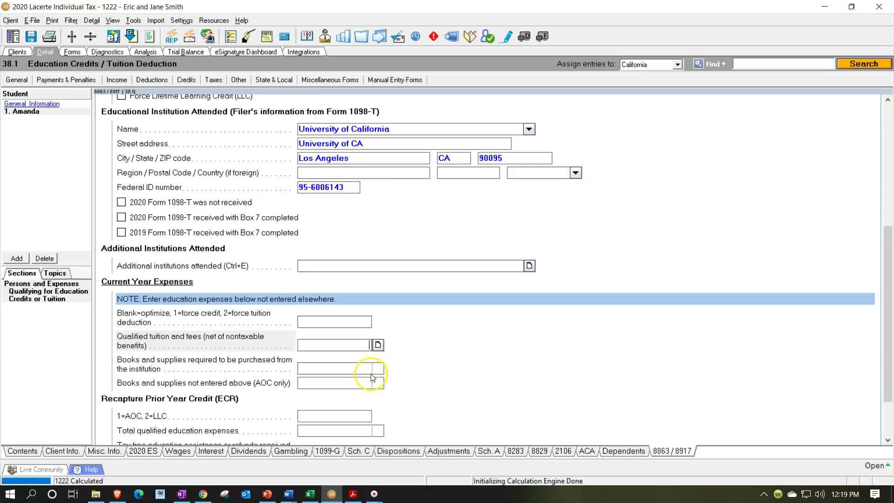
{"action": "type", "text": "12000"}
{"action": "key", "text": "Tab"}
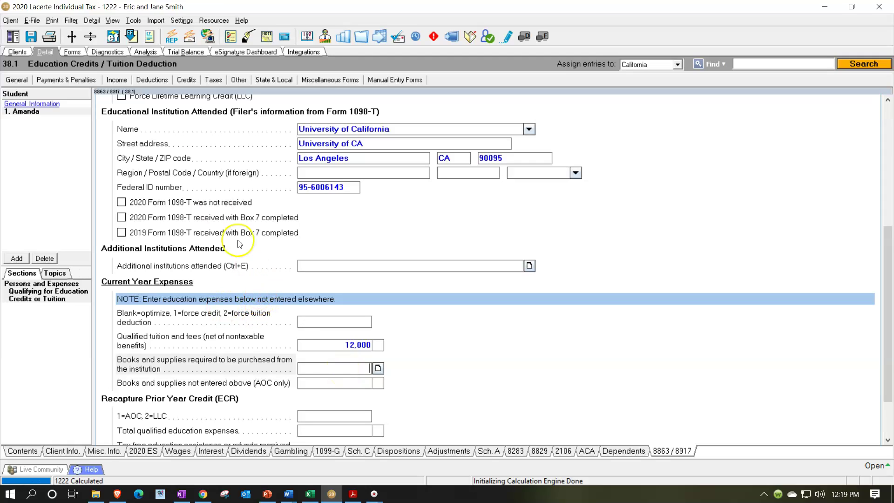
In forms view on 1040 page 2, mark line 20's 1,500 and line 29's 1,000 credit reviewed
{"action": "left_click", "coordinate": [73, 50]}
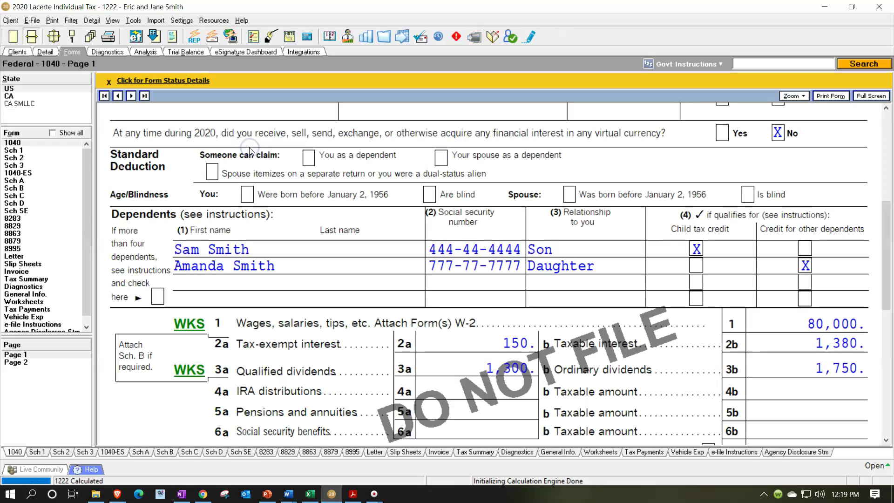
{"action": "scroll", "coordinate": [522, 328], "scroll_direction": "down", "scroll_amount": 3}
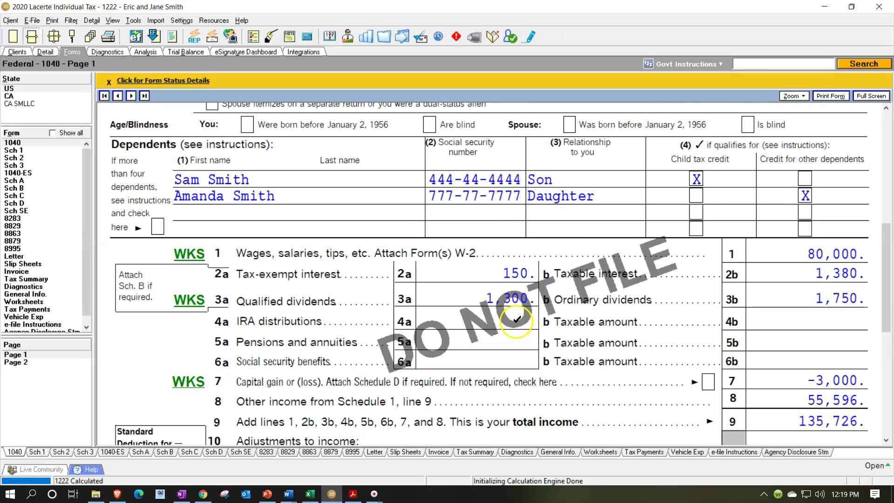
{"action": "scroll", "coordinate": [517, 324], "scroll_direction": "down", "scroll_amount": 3}
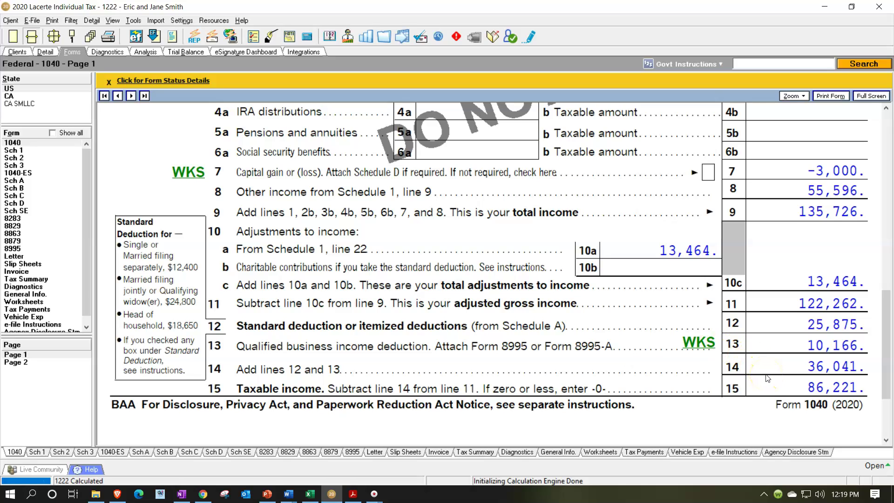
{"action": "left_click", "coordinate": [34, 365]}
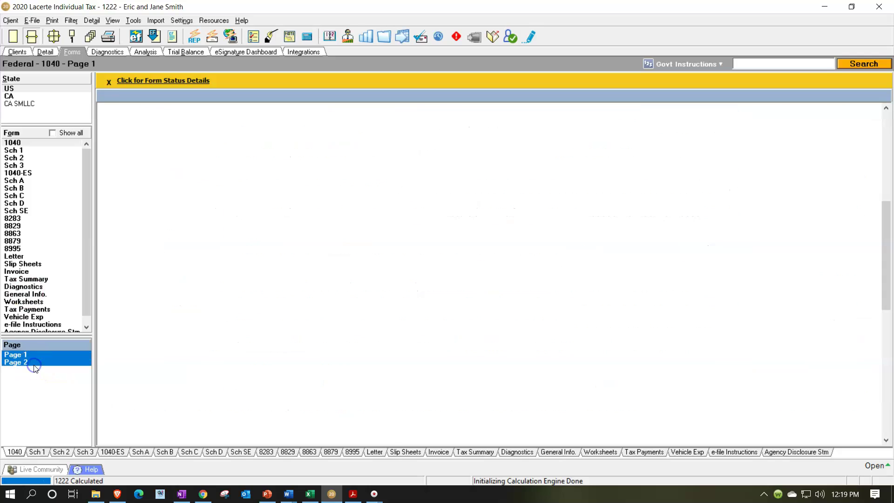
{"action": "scroll", "coordinate": [436, 288], "scroll_direction": "up", "scroll_amount": 2}
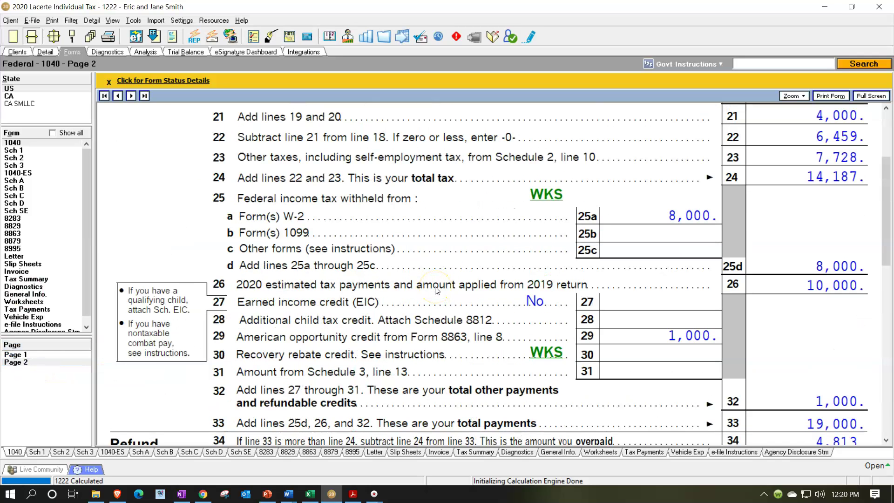
{"action": "scroll", "coordinate": [438, 289], "scroll_direction": "up", "scroll_amount": 2}
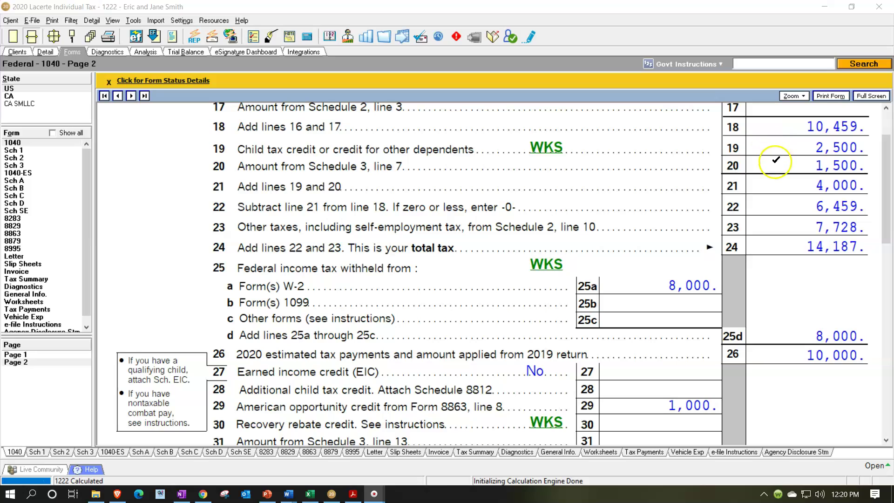
{"action": "left_click", "coordinate": [775, 160]}
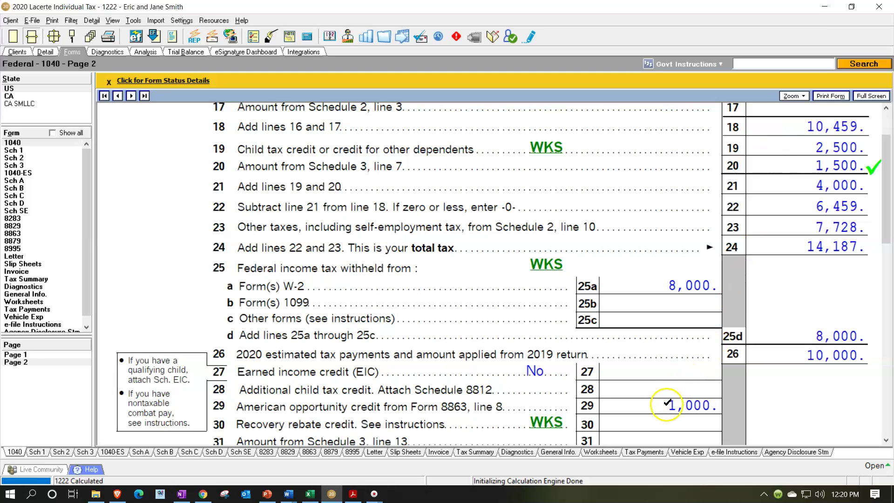
{"action": "left_click", "coordinate": [664, 407]}
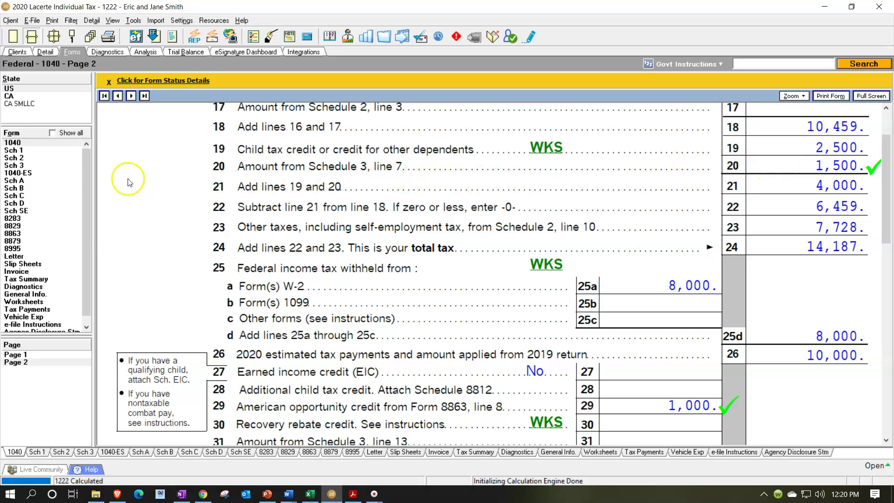
On Schedule 3, clear the check on line 8's 1,500 education credit and review up to line 3
{"action": "left_click", "coordinate": [24, 166]}
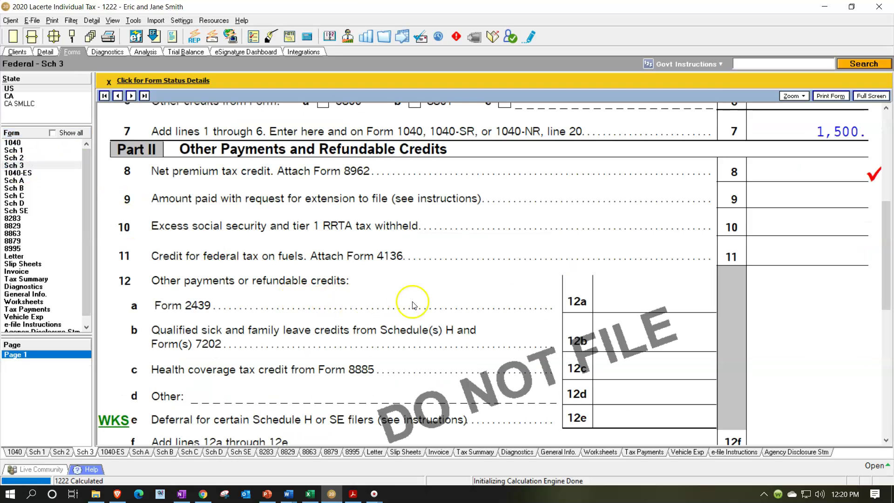
{"action": "left_click", "coordinate": [781, 166]}
{"action": "scroll", "coordinate": [652, 210], "scroll_direction": "up", "scroll_amount": 2}
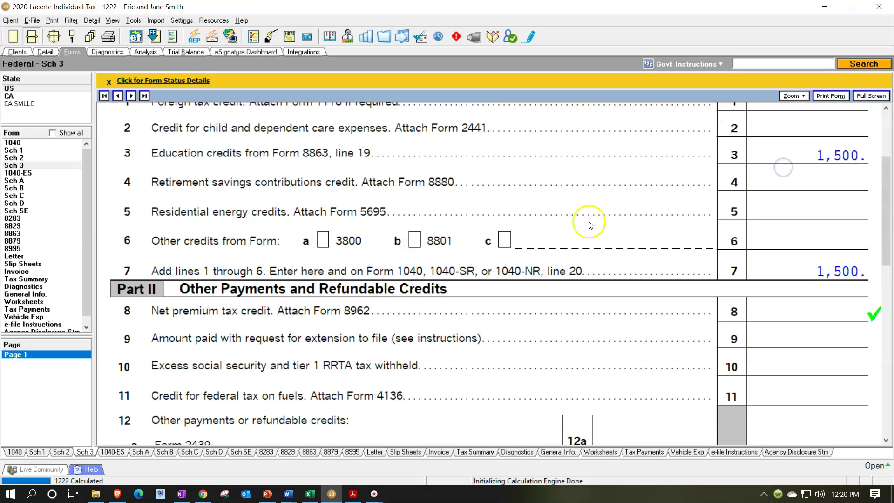
{"action": "left_click", "coordinate": [779, 307]}
{"action": "scroll", "coordinate": [562, 308], "scroll_direction": "up", "scroll_amount": 1}
{"action": "scroll", "coordinate": [562, 308], "scroll_direction": "up", "scroll_amount": 1}
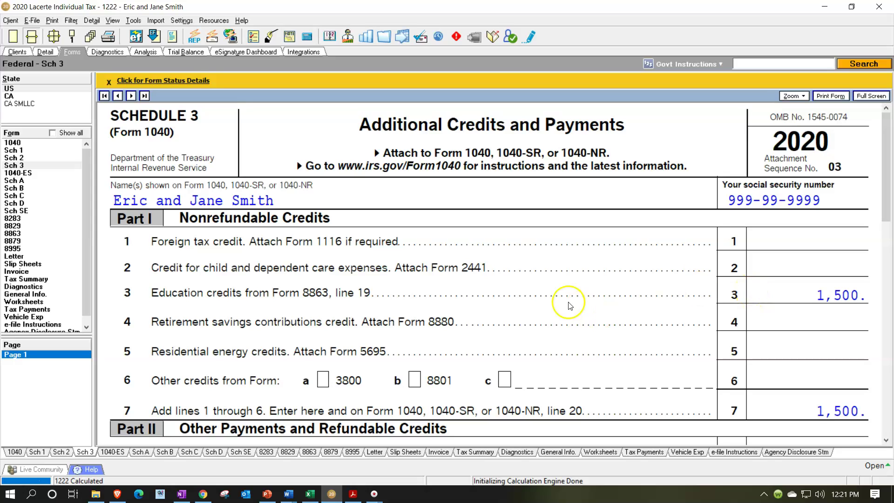
Show Form 8863 with 2,500 on line 1 and 57,738 left under the 180,000 limit
{"action": "left_click", "coordinate": [13, 233]}
{"action": "scroll", "coordinate": [469, 293], "scroll_direction": "up", "scroll_amount": 3}
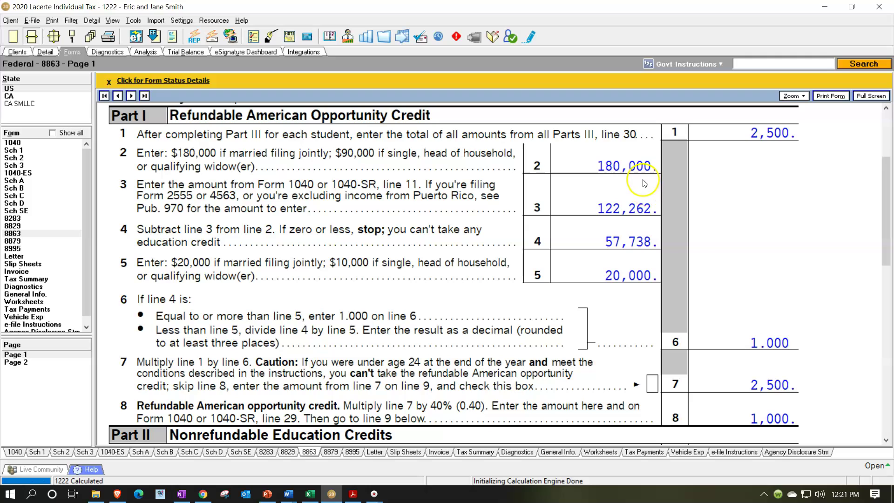
{"action": "scroll", "coordinate": [648, 193], "scroll_direction": "up", "scroll_amount": 3}
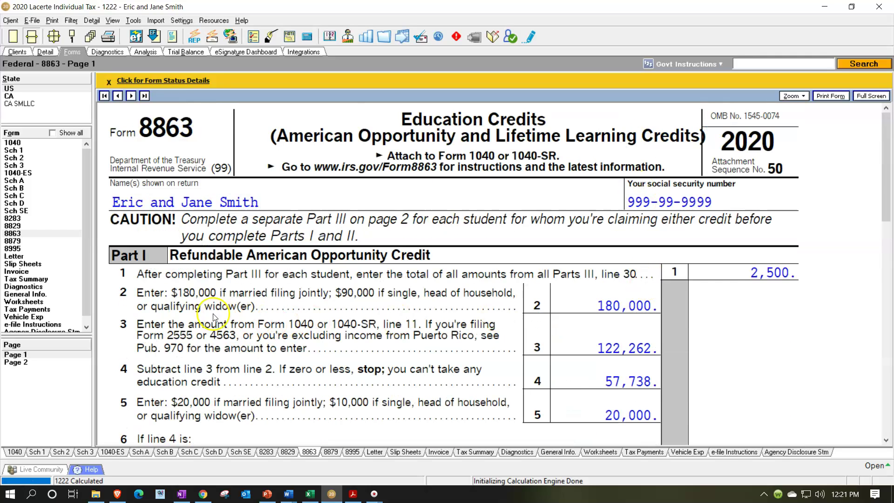
Review Form 8863 page 2's Part III lines 27–30 totalling the 2,500 American Opportunity Credit
{"action": "left_click", "coordinate": [17, 363]}
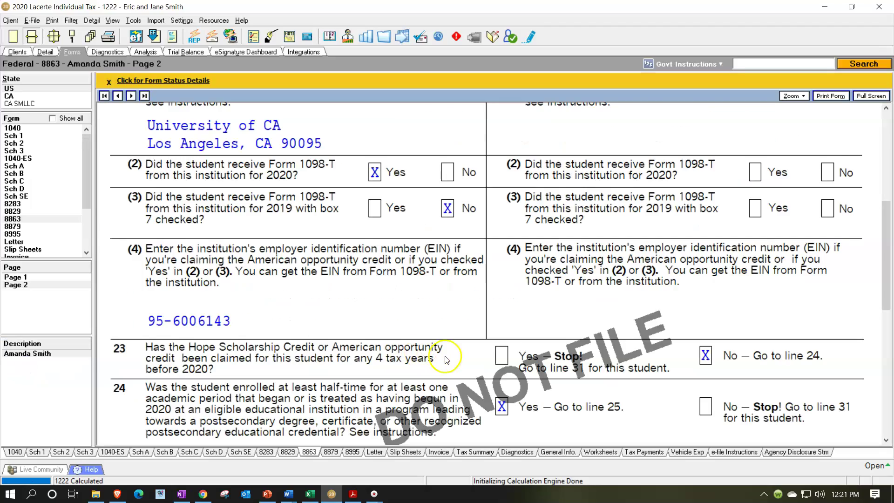
{"action": "scroll", "coordinate": [449, 359], "scroll_direction": "up", "scroll_amount": 4}
{"action": "scroll", "coordinate": [455, 344], "scroll_direction": "down", "scroll_amount": 2}
{"action": "scroll", "coordinate": [455, 348], "scroll_direction": "down", "scroll_amount": 10}
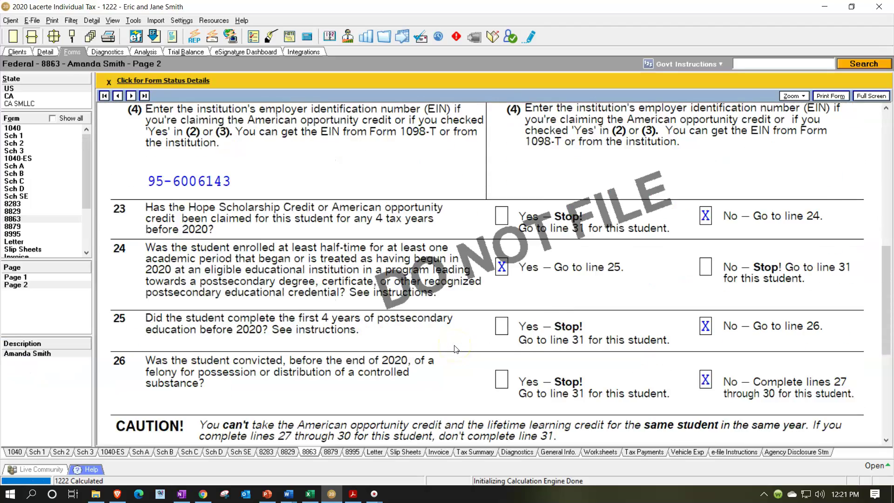
{"action": "left_click", "coordinate": [451, 345]}
{"action": "scroll", "coordinate": [451, 345], "scroll_direction": "up", "scroll_amount": 1}
Check page 1's split: 1,000 refundable on line 8 and 1,500 nonrefundable on line 9
{"action": "left_click", "coordinate": [185, 285]}
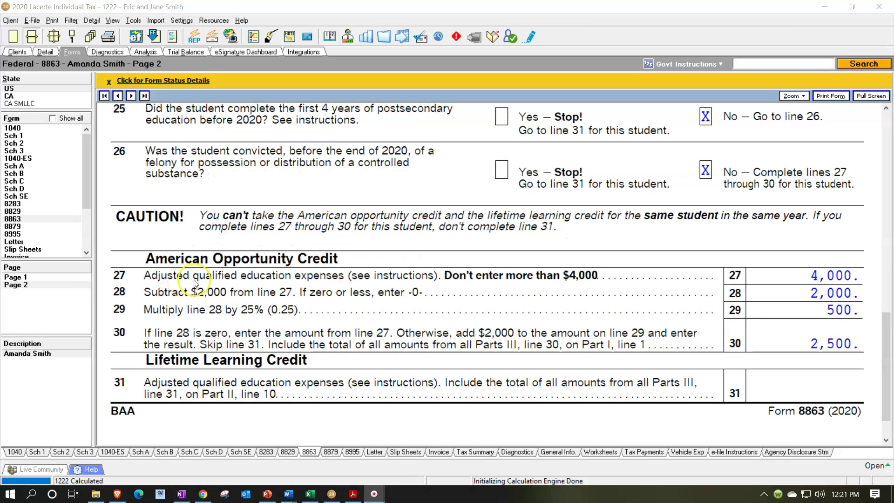
{"action": "left_click", "coordinate": [540, 310]}
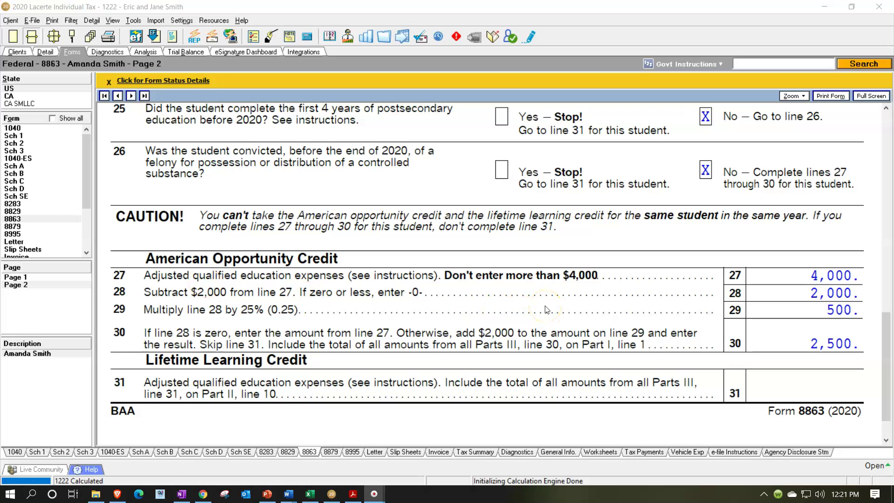
{"action": "left_click", "coordinate": [782, 275]}
{"action": "left_click", "coordinate": [784, 340]}
Scroll through Form 8863 page 1 lines 7–19 showing the 1,000 refundable and 1,500 nonrefundable credit
{"action": "left_click", "coordinate": [14, 278]}
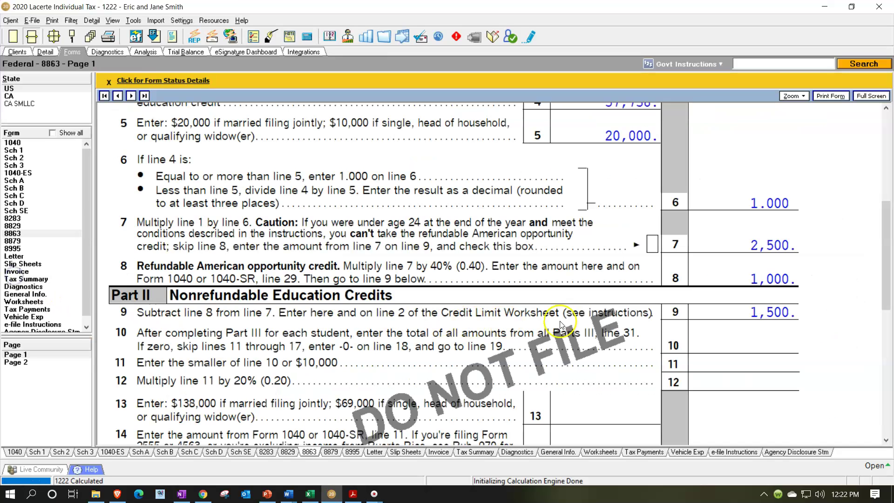
{"action": "scroll", "coordinate": [601, 309], "scroll_direction": "up", "scroll_amount": 5}
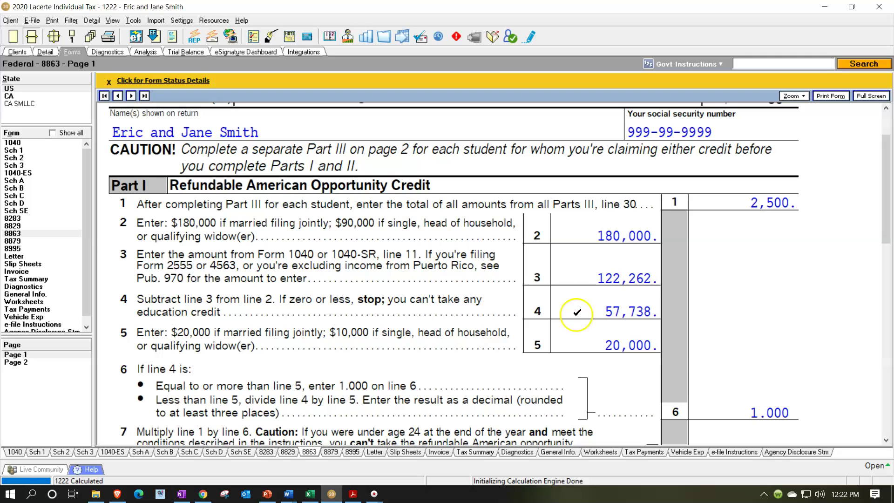
{"action": "scroll", "coordinate": [574, 326], "scroll_direction": "down", "scroll_amount": 3}
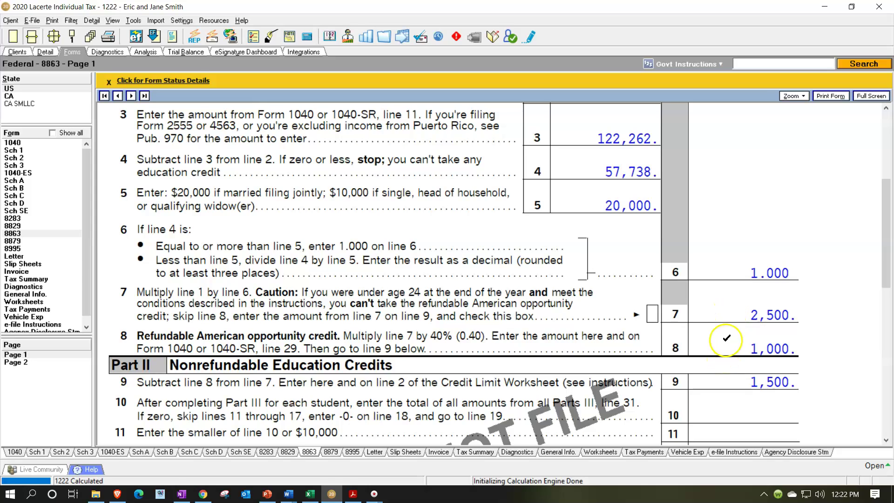
{"action": "scroll", "coordinate": [727, 334], "scroll_direction": "down", "scroll_amount": 5}
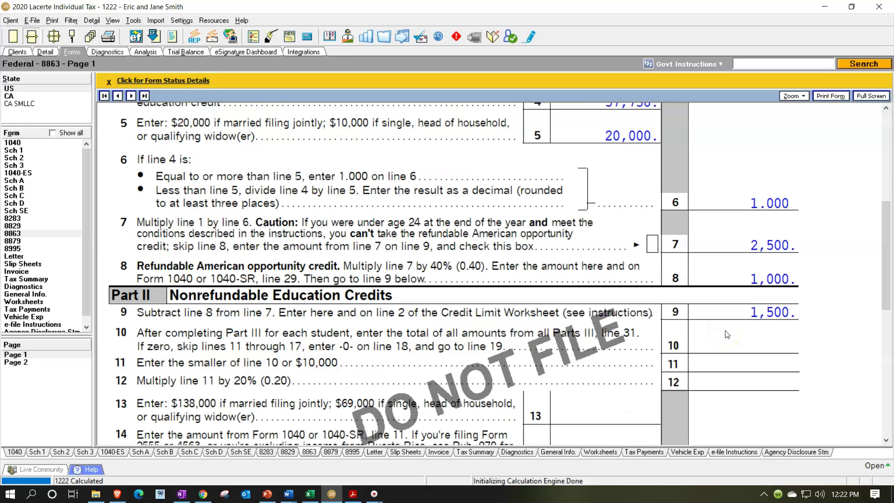
{"action": "left_click", "coordinate": [725, 330]}
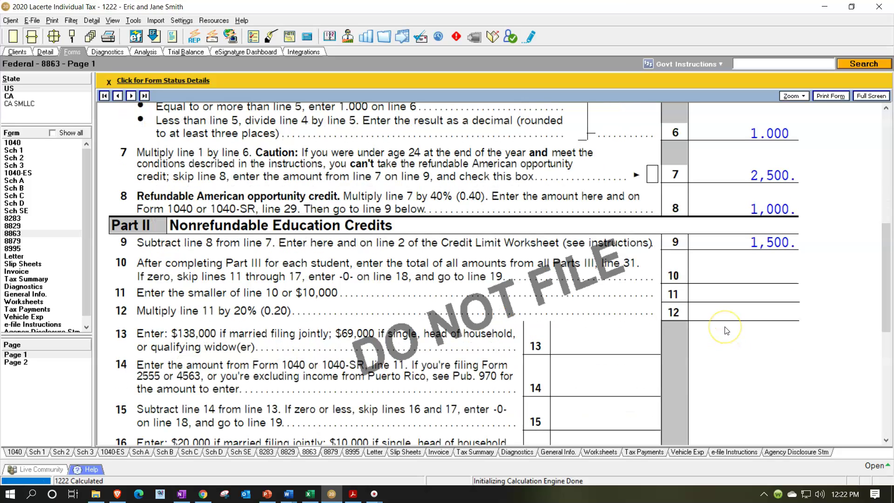
{"action": "scroll", "coordinate": [725, 331], "scroll_direction": "down", "scroll_amount": 8}
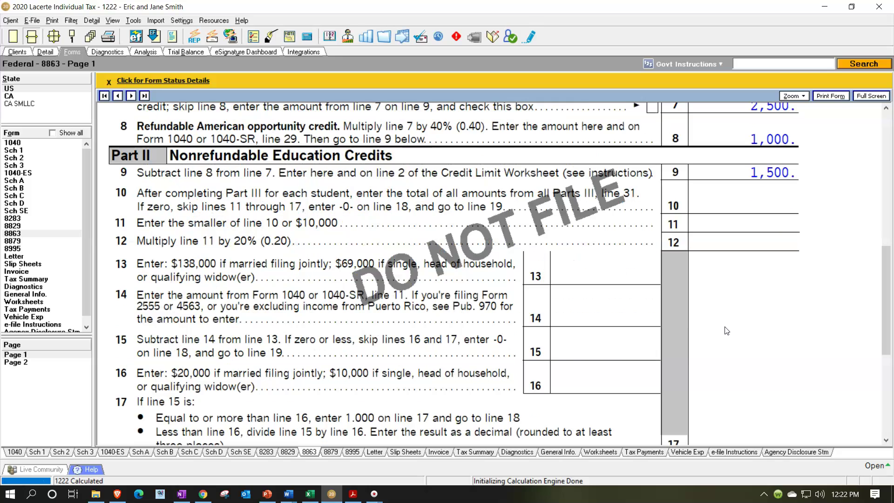
{"action": "left_click", "coordinate": [727, 341]}
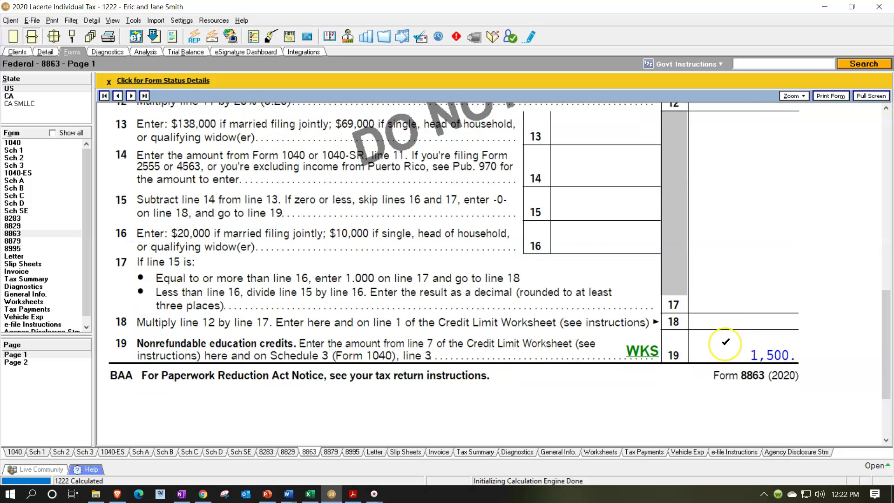
{"action": "scroll", "coordinate": [725, 341], "scroll_direction": "up", "scroll_amount": 8}
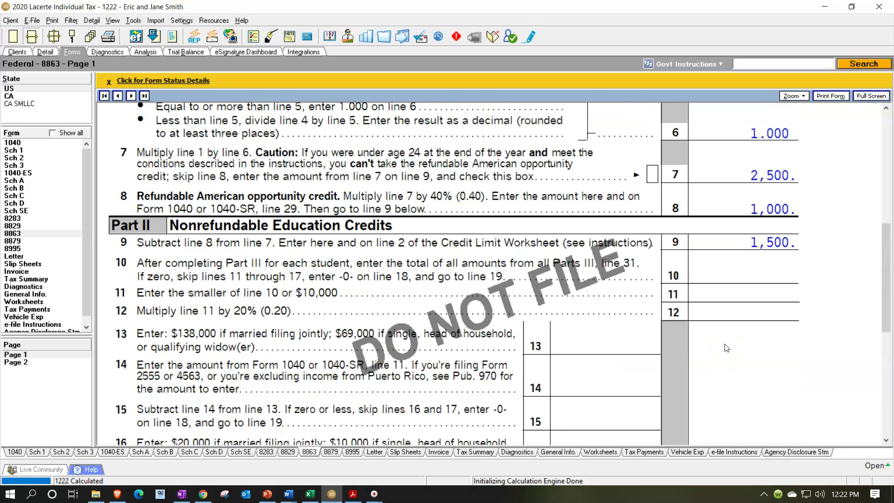
{"action": "left_click", "coordinate": [711, 330]}
Switch to Form 1040 page 2 and check line 29's 1,000, 19,000 payments and the 4,813 refund
{"action": "left_click", "coordinate": [14, 143]}
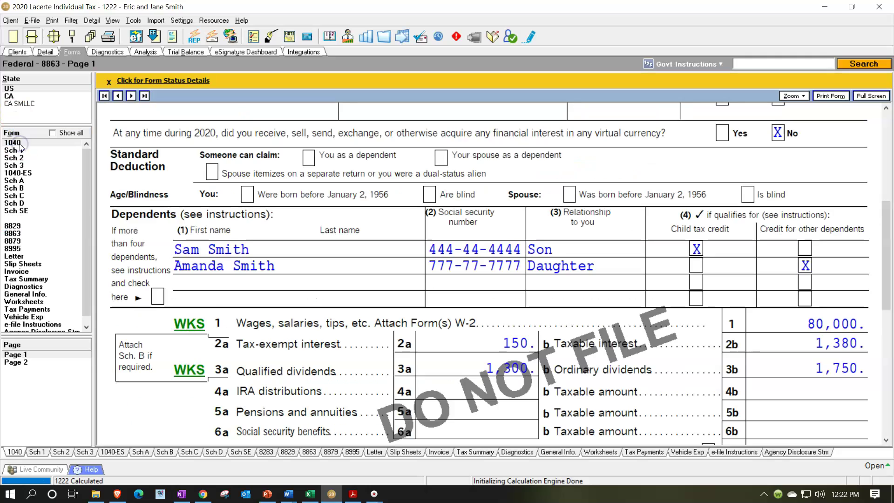
{"action": "left_click", "coordinate": [28, 362]}
{"action": "scroll", "coordinate": [651, 327], "scroll_direction": "up", "scroll_amount": 3}
{"action": "scroll", "coordinate": [651, 328], "scroll_direction": "up", "scroll_amount": 3}
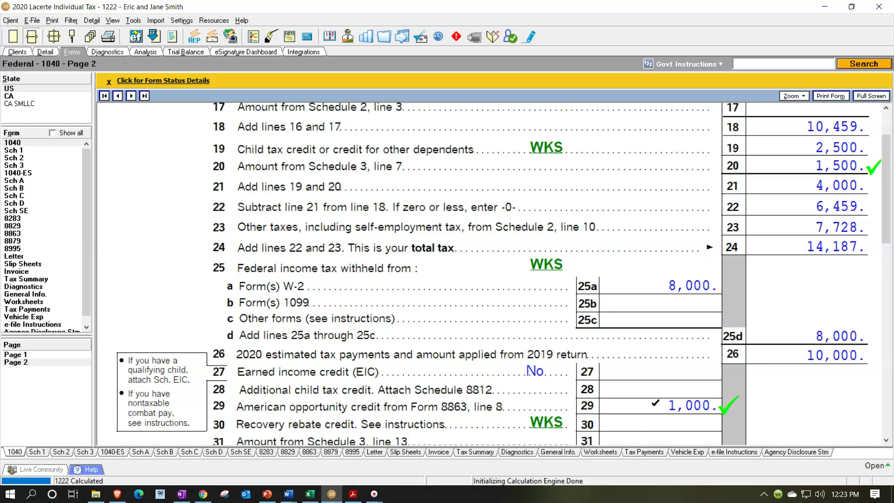
{"action": "scroll", "coordinate": [655, 403], "scroll_direction": "down", "scroll_amount": 3}
{"action": "scroll", "coordinate": [654, 393], "scroll_direction": "down", "scroll_amount": 6}
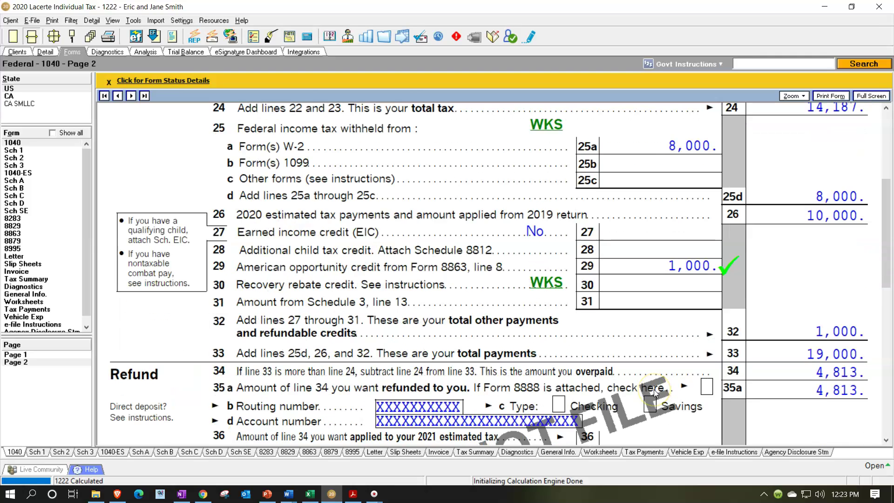